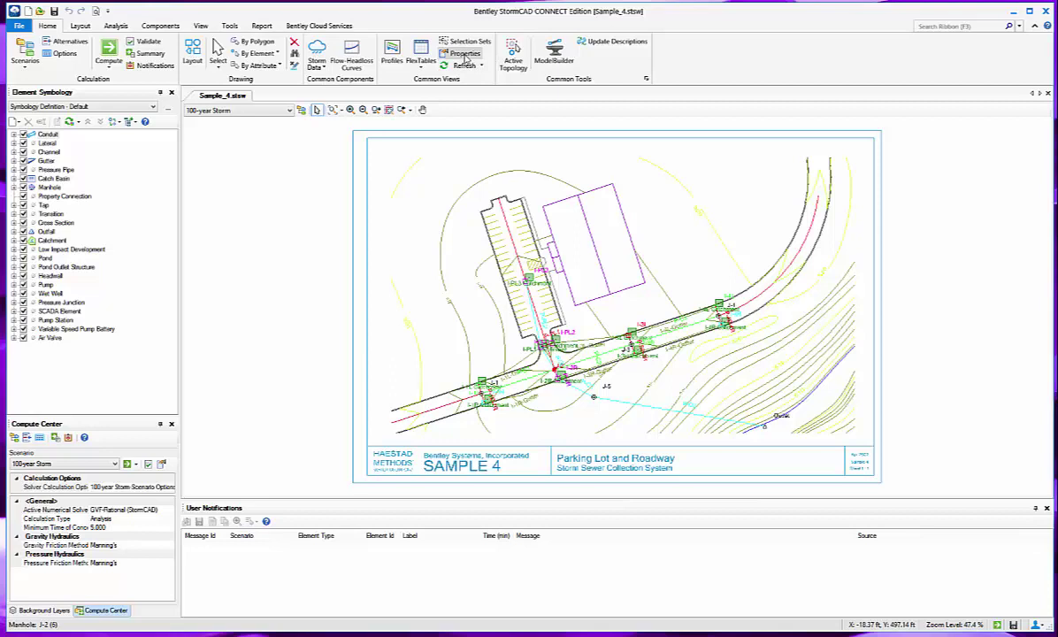
# - Show manhole J-2's properties in StormCAD, then clear the selection
pyautogui.click(437, 54)
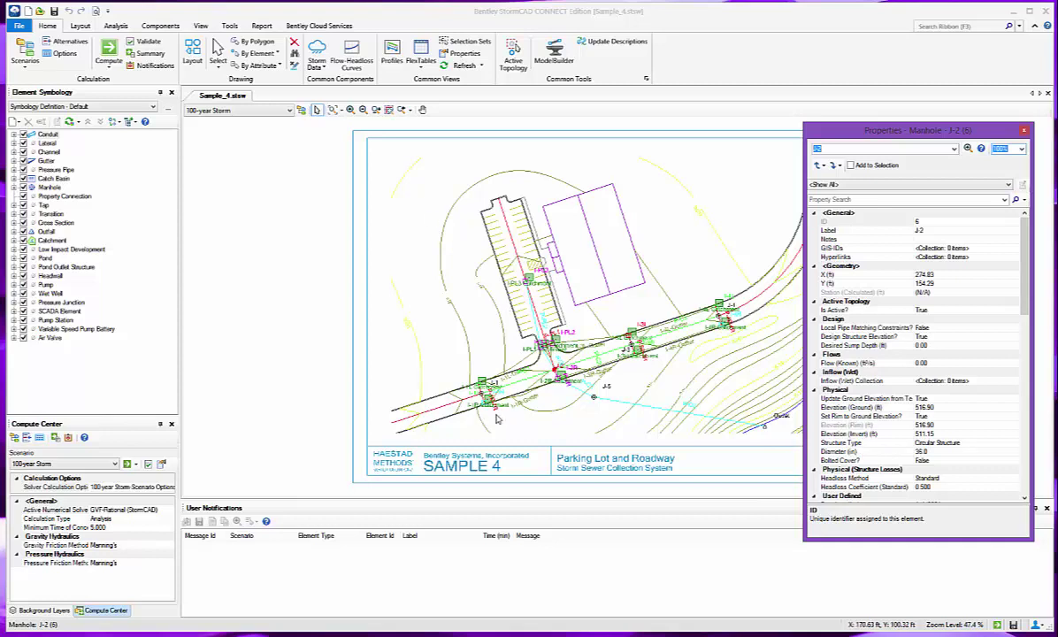
pyautogui.click(473, 390)
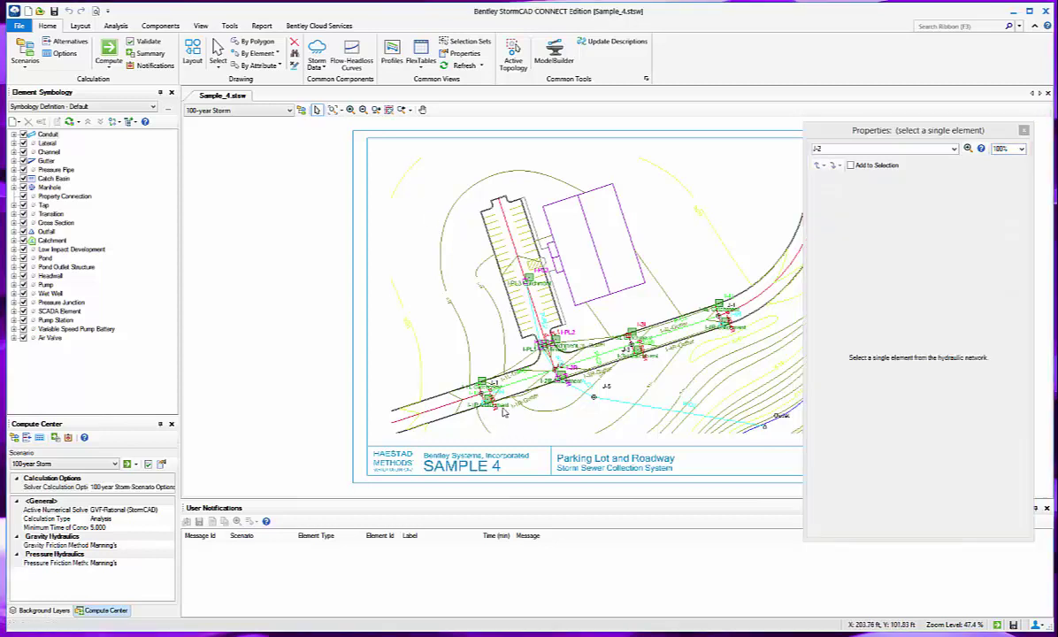
# - Review the I-1R Catchment's properties, then exit StormCAD without saving the hydraulic model
pyautogui.click(474, 382)
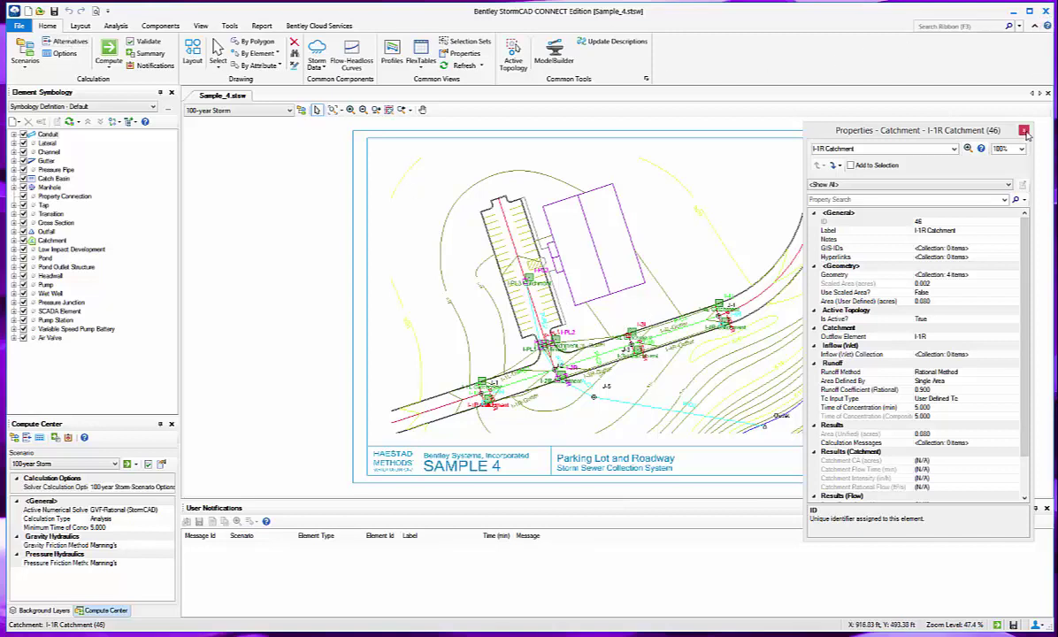
pyautogui.press('F4')
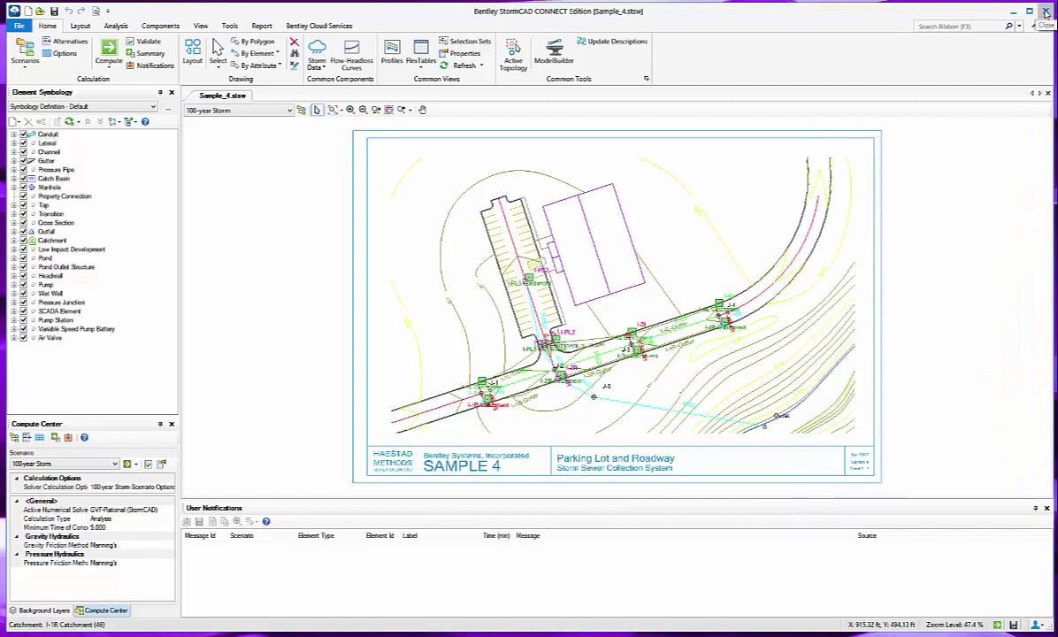
pyautogui.click(1046, 12)
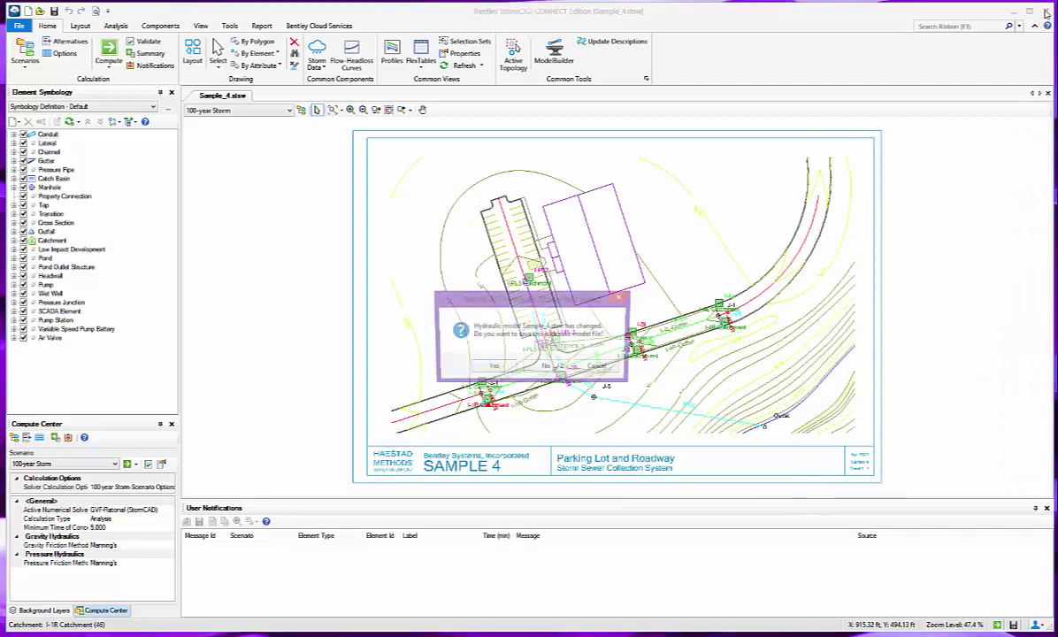
pyautogui.click(546, 368)
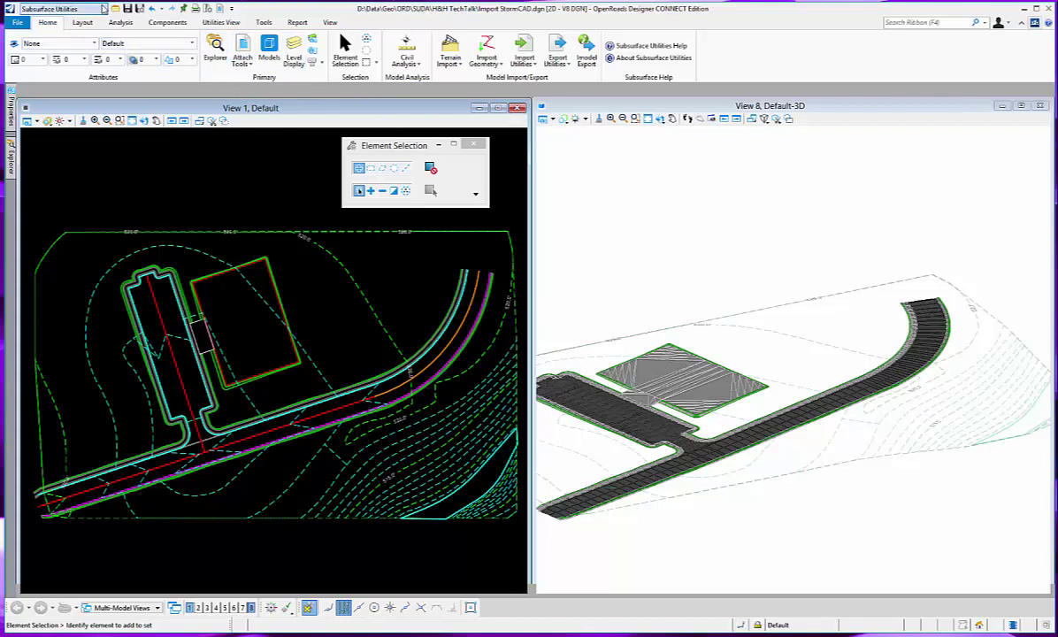
pyautogui.click(103, 8)
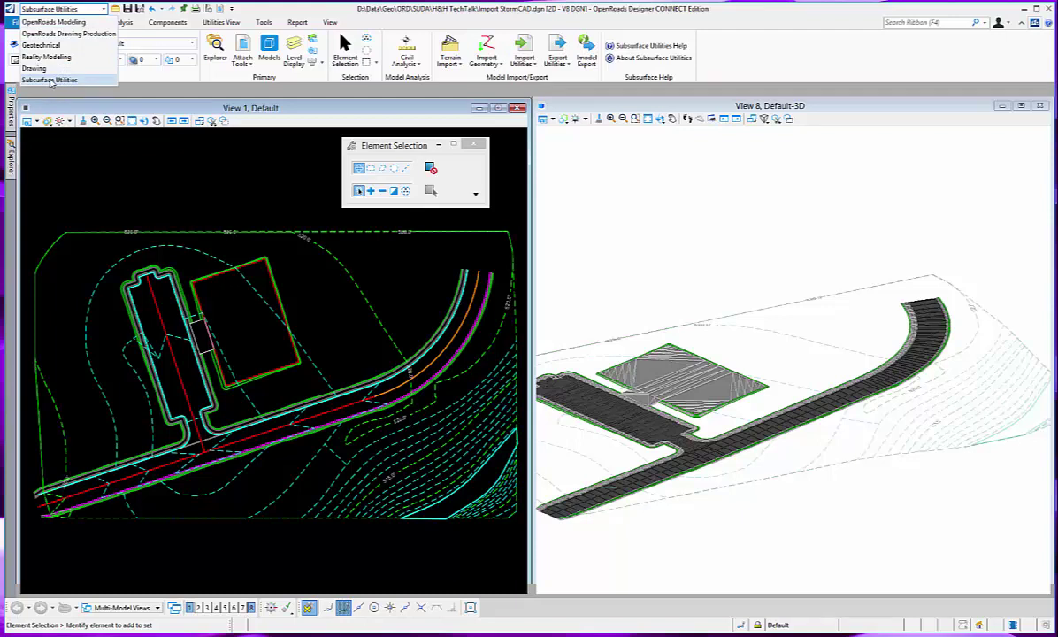
pyautogui.click(50, 81)
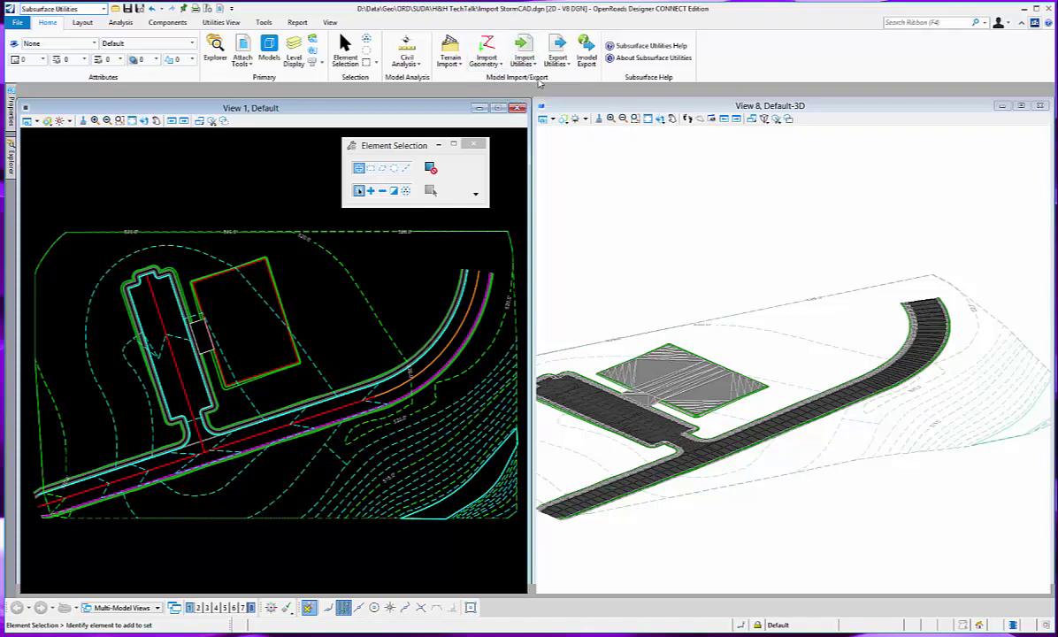
# - Choose Import Haestad Submodel under Import Utilities and accept creating a utility model
pyautogui.click(534, 66)
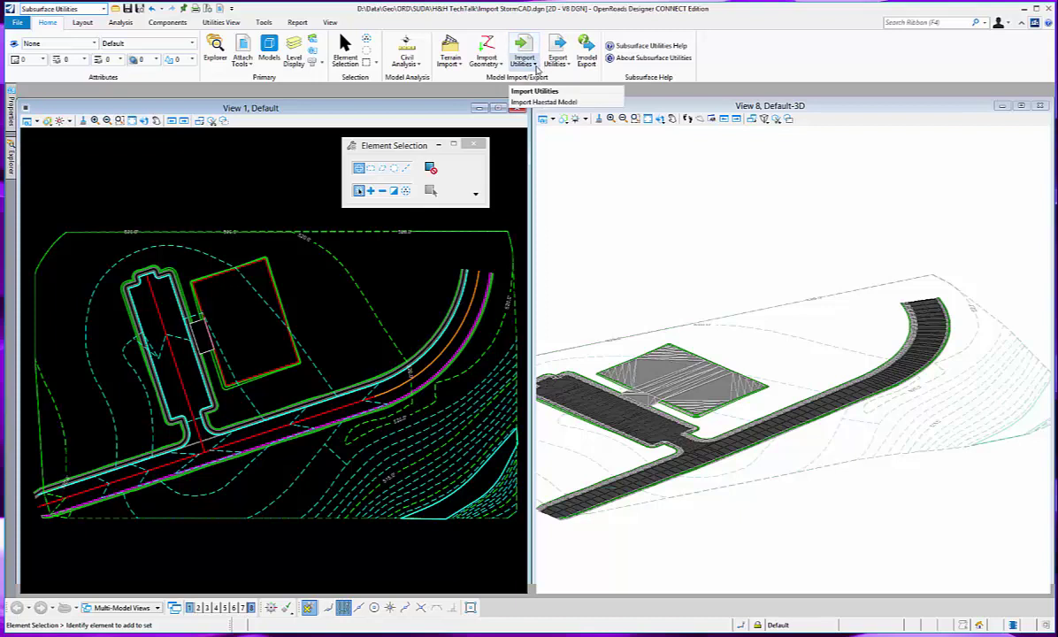
pyautogui.click(535, 66)
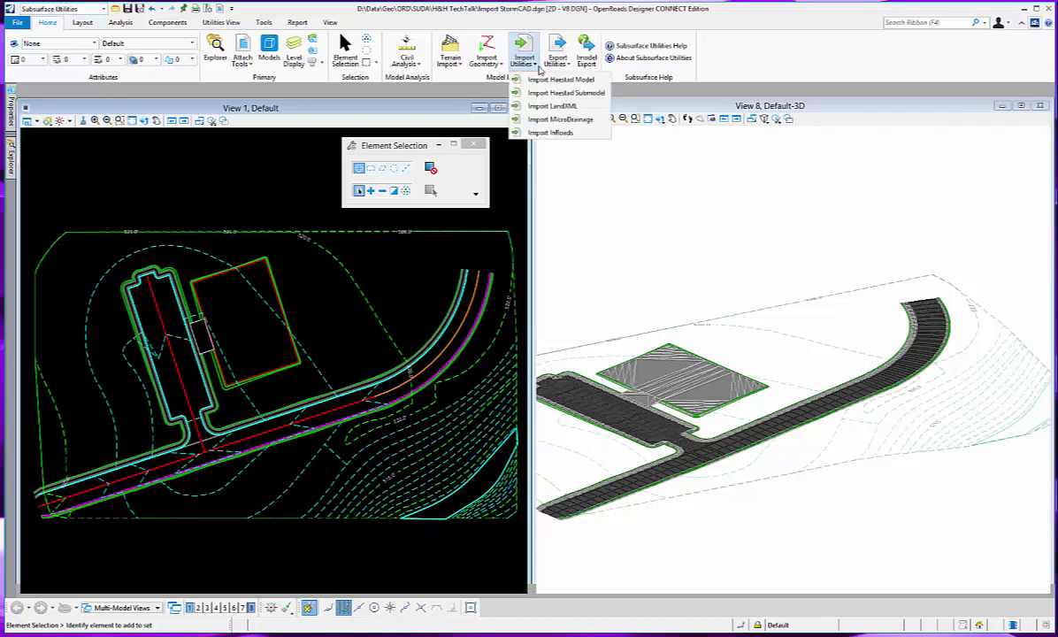
pyautogui.click(566, 79)
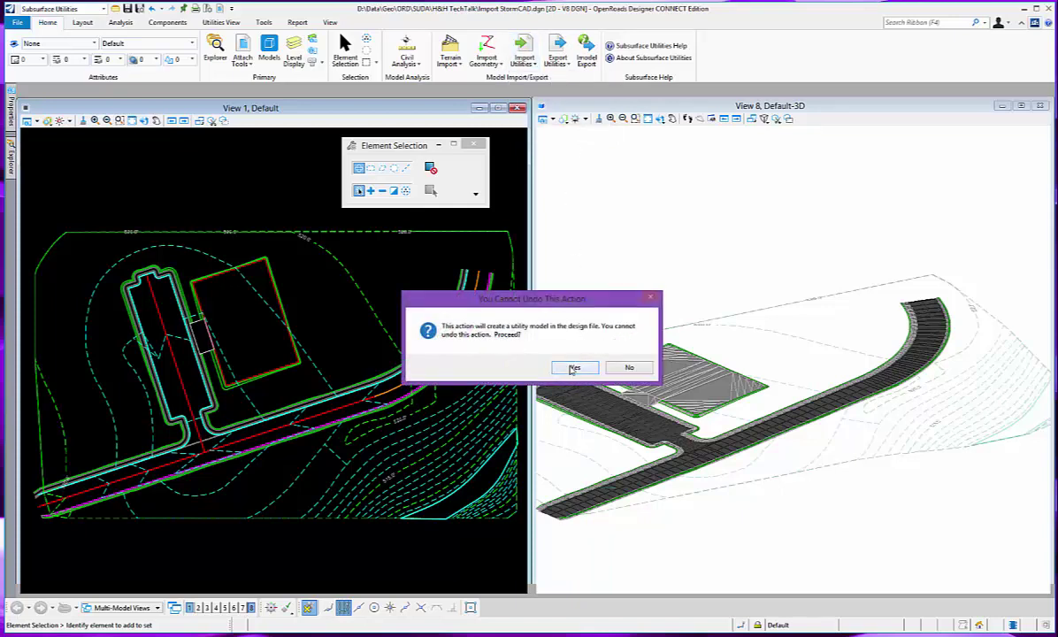
pyautogui.click(573, 366)
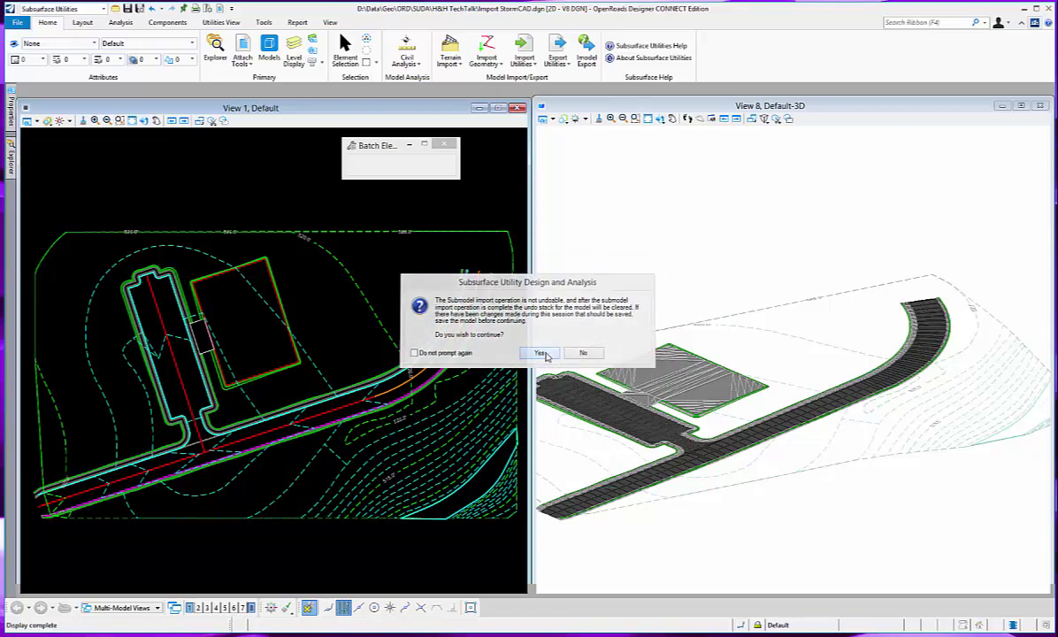
# - Confirm the non-undoable import and import the Sample_4.stsw.sqlite submodel file
pyautogui.click(545, 354)
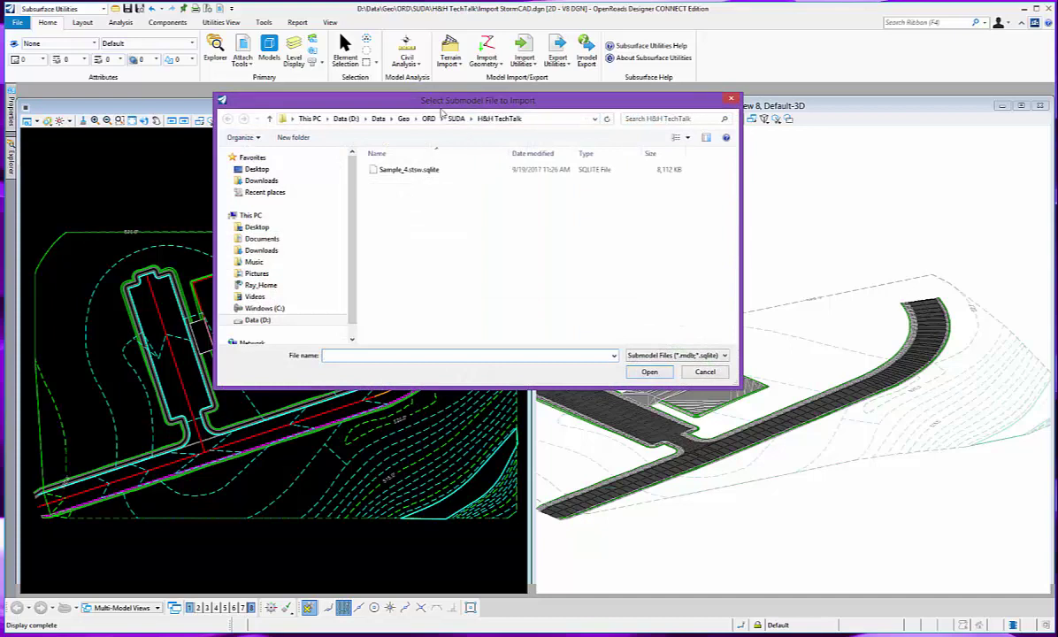
pyautogui.moveTo(415, 100); pyautogui.dragTo(451, 124)
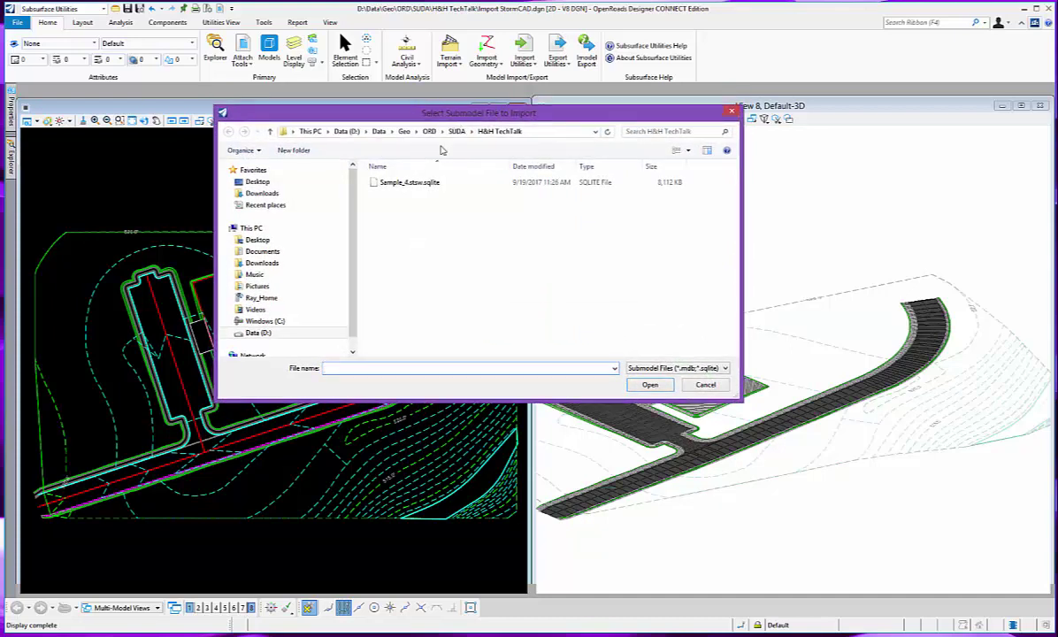
pyautogui.click(398, 184)
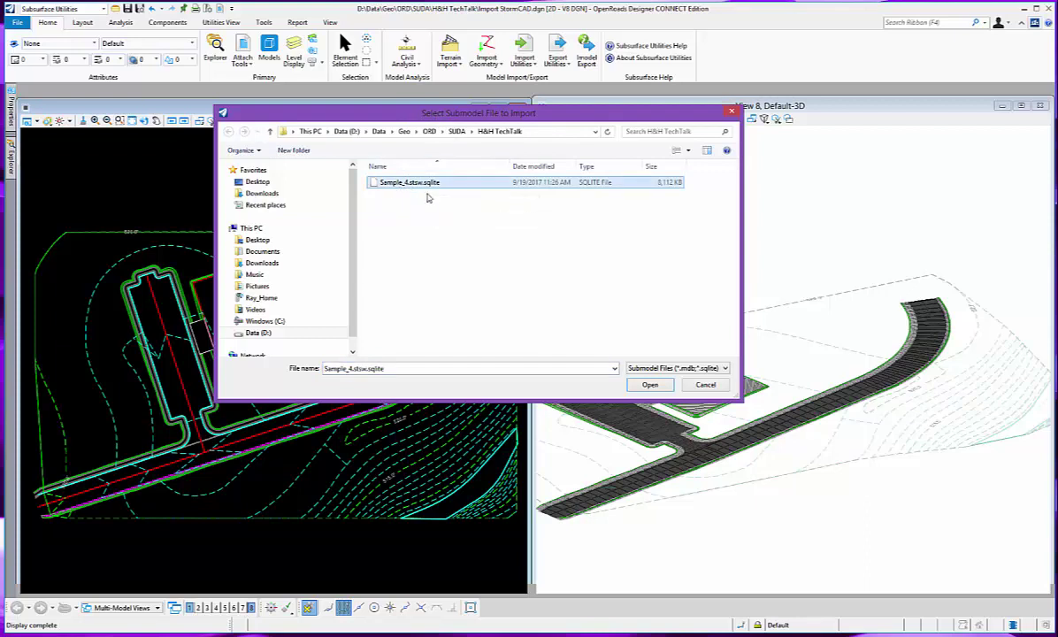
pyautogui.click(723, 368)
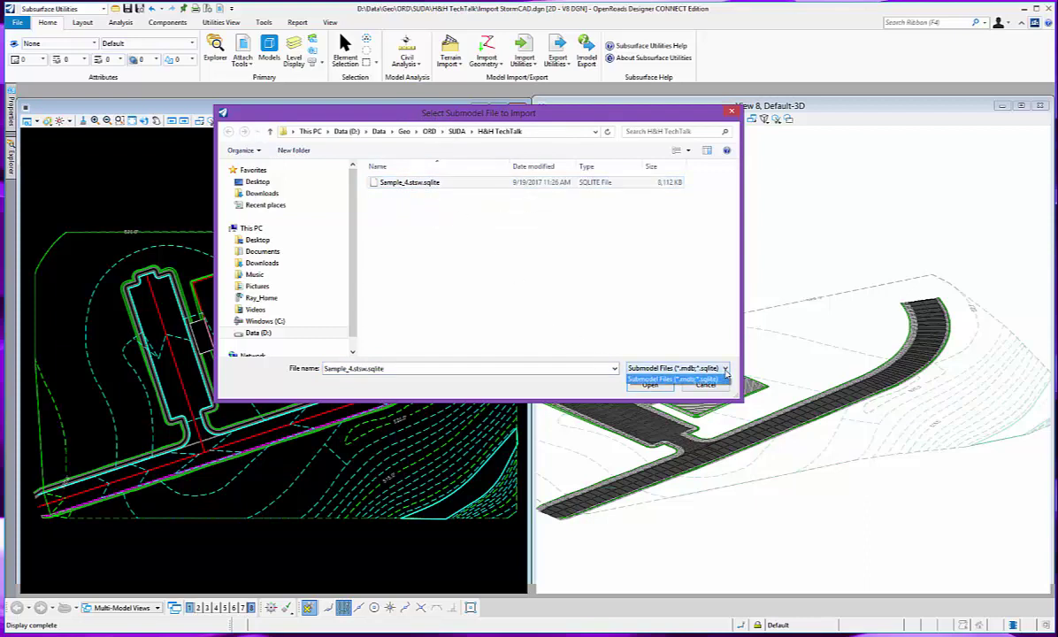
pyautogui.click(724, 369)
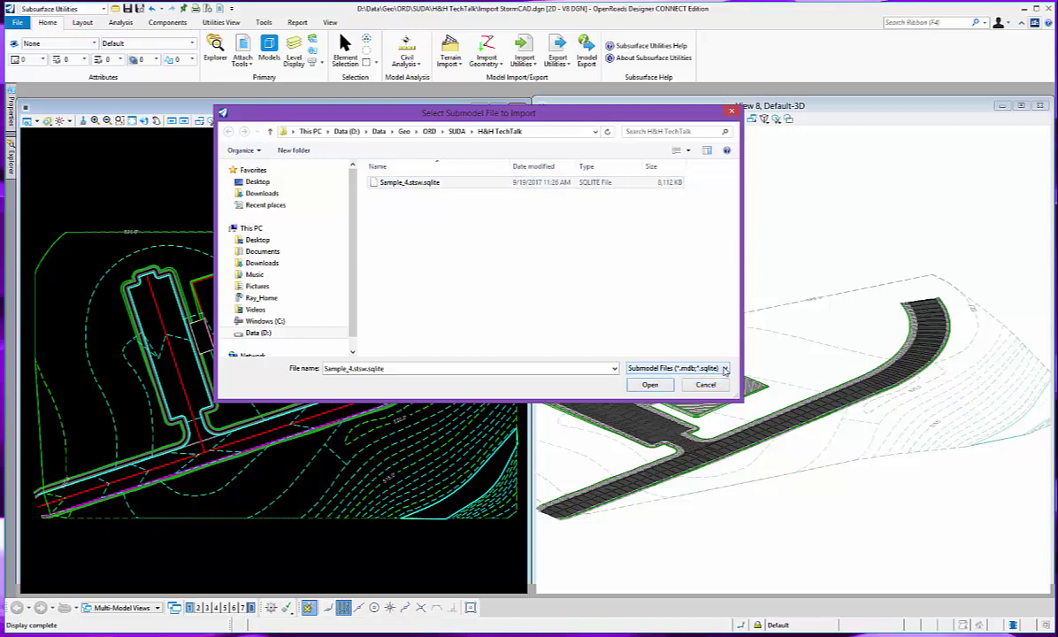
pyautogui.click(650, 385)
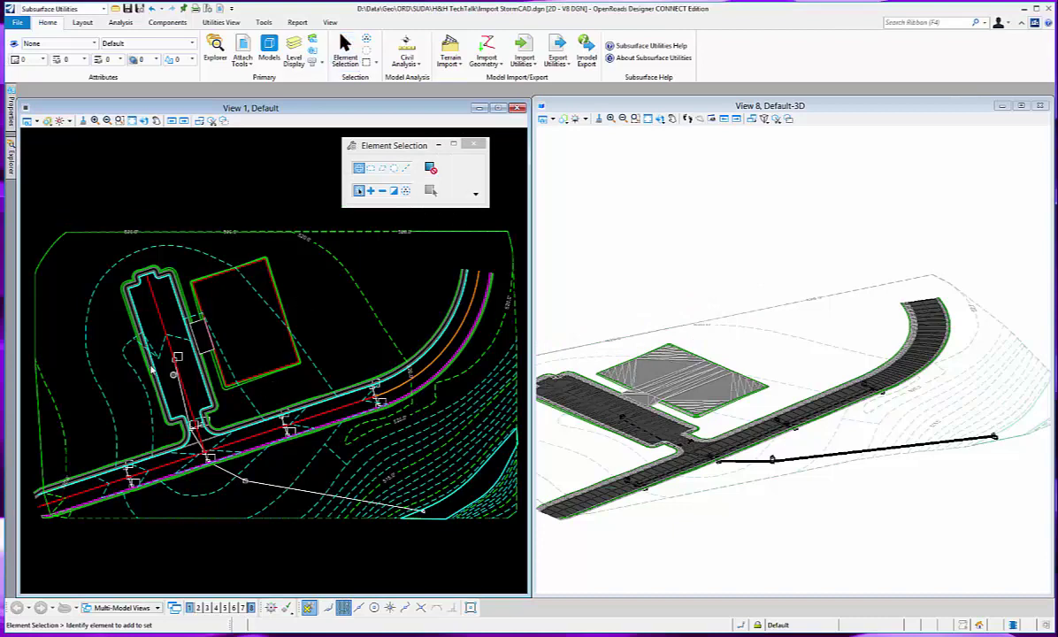
# - Zoom to manhole J-2 and review its hydraulic data: 516.90 ft ground, 511.15 ft invert
pyautogui.scroll(3, 202, 469)
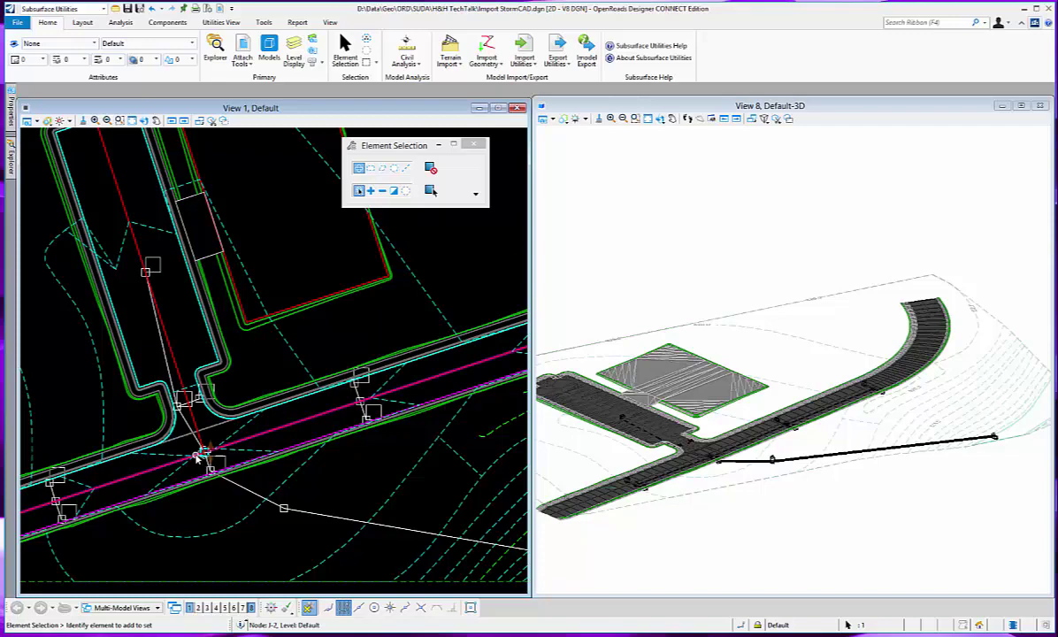
pyautogui.scroll(2, 198, 465)
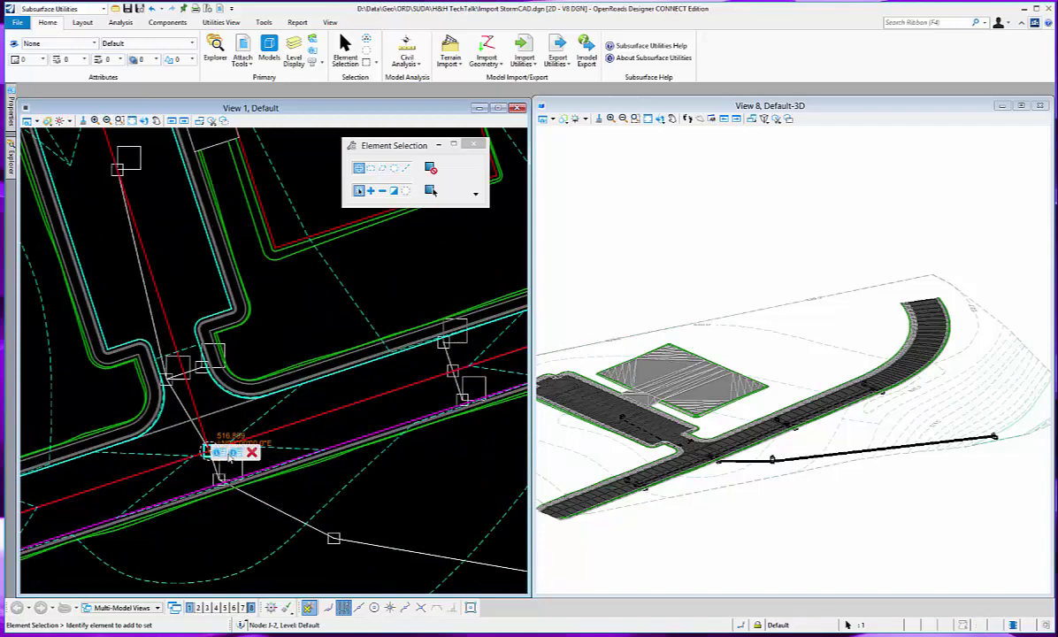
pyautogui.click(235, 454)
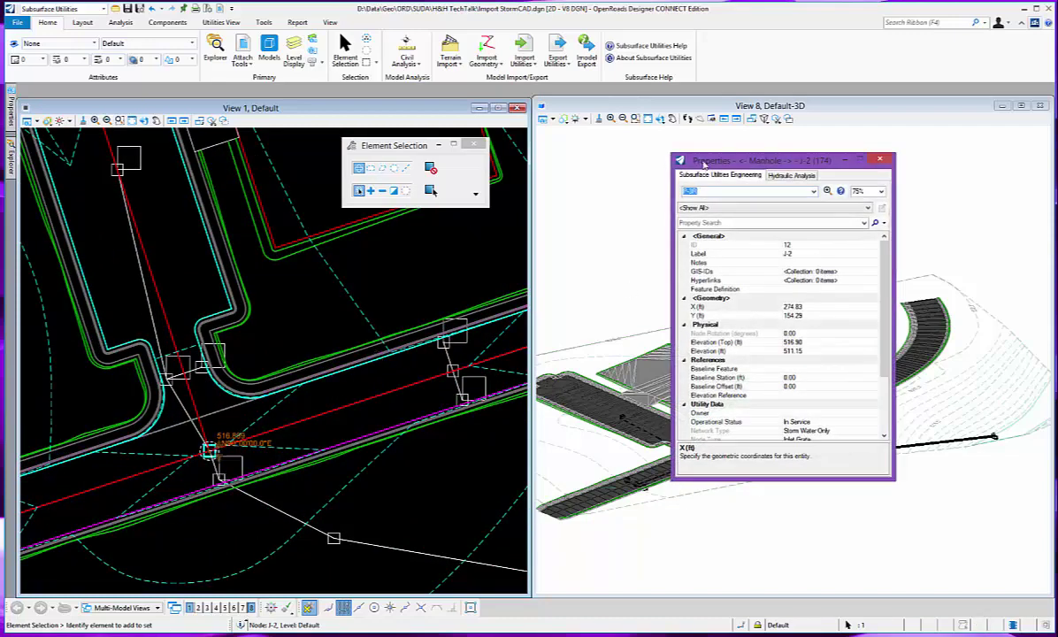
pyautogui.moveTo(703, 162); pyautogui.dragTo(674, 147)
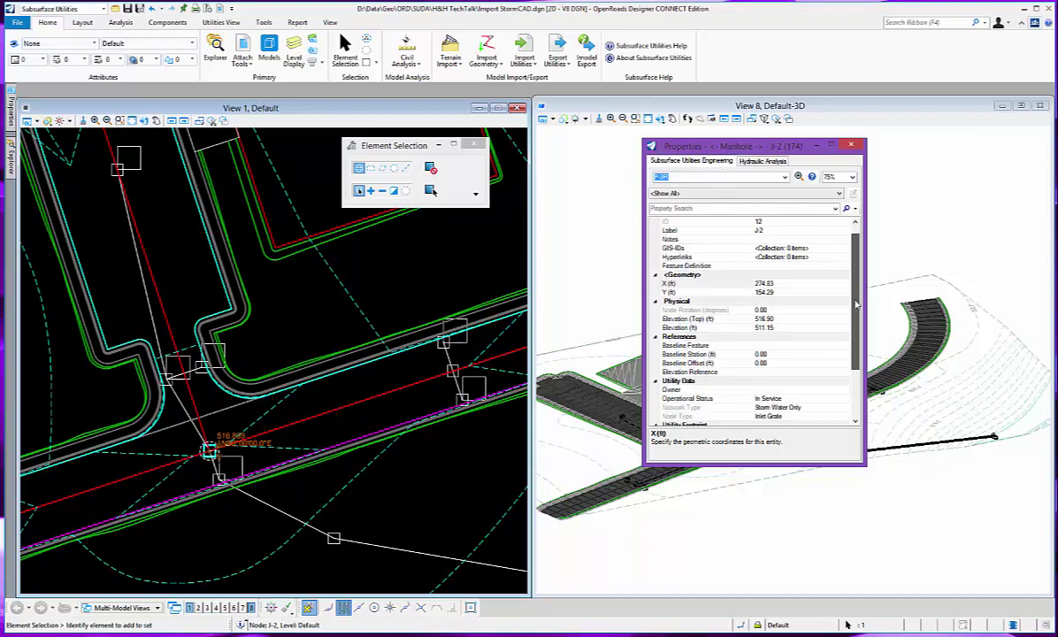
pyautogui.scroll(-3, 855, 287)
pyautogui.click(762, 161)
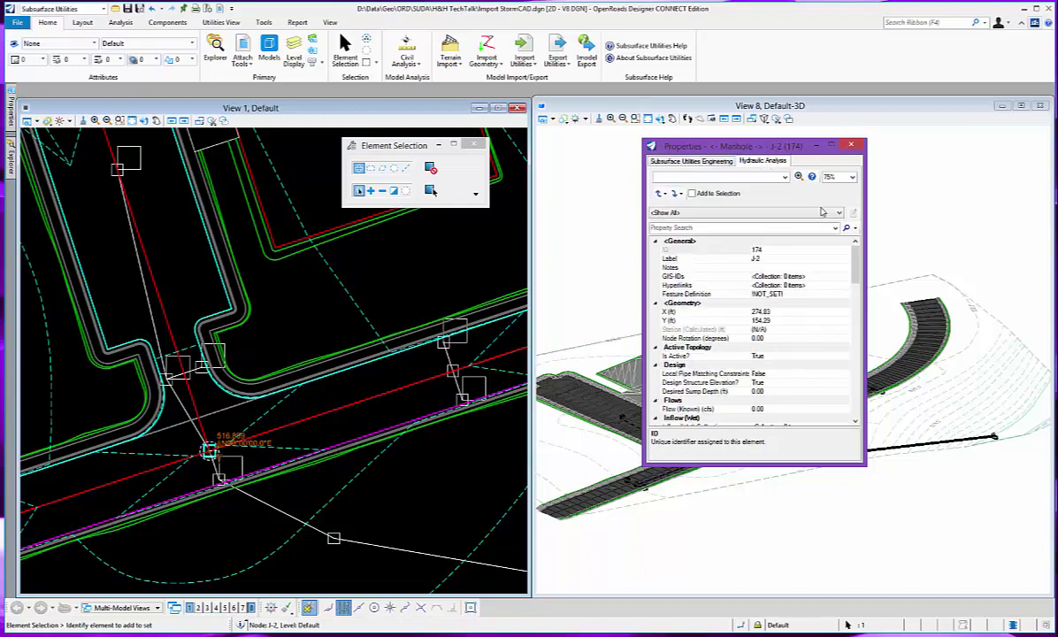
pyautogui.scroll(-3, 852, 286)
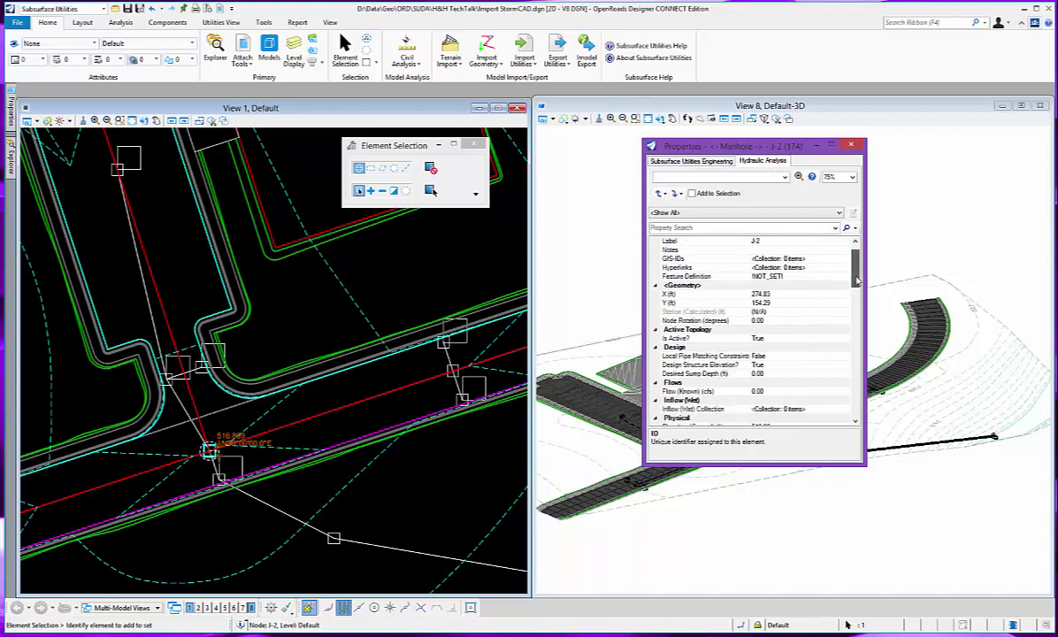
pyautogui.scroll(-3, 801, 281)
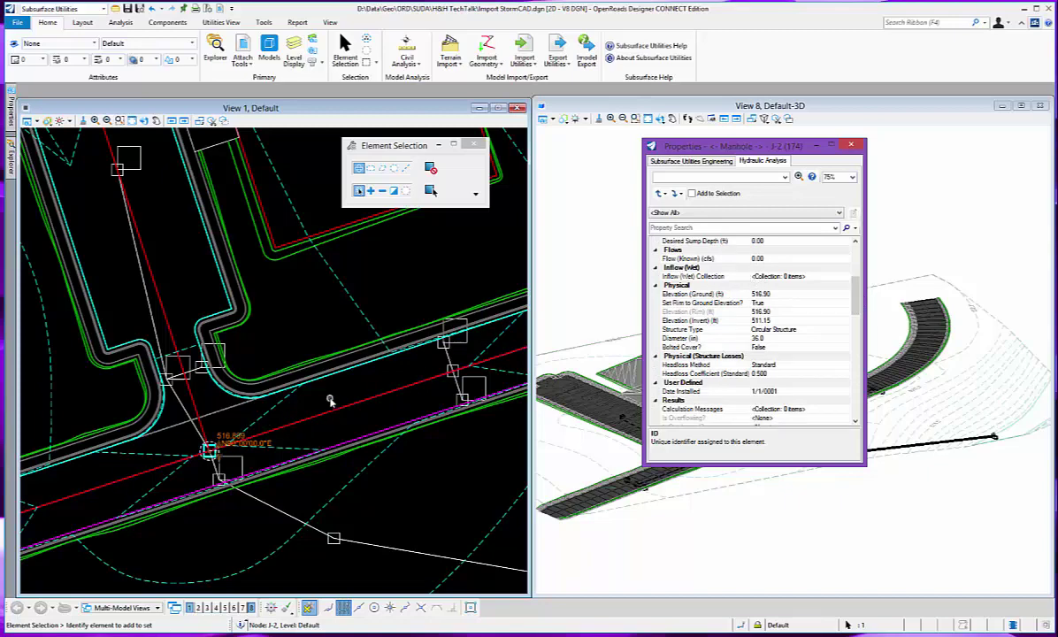
pyautogui.scroll(-1, 331, 401)
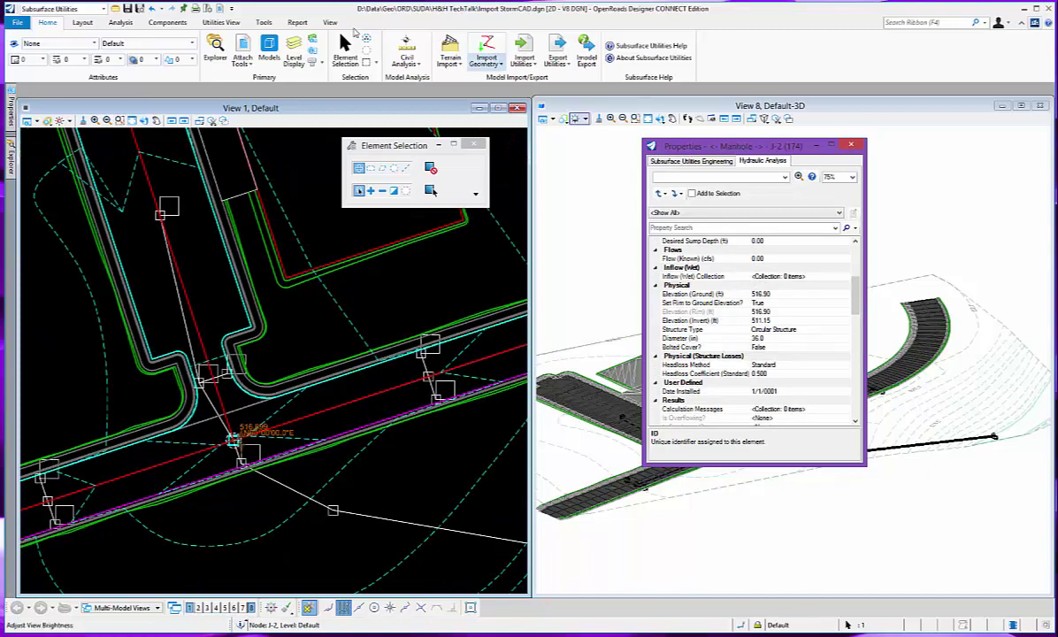
# - Select the I-2R Catchment to show its properties: 0.071 acres, Rational Method, coefficient 0.900
pyautogui.click(345, 53)
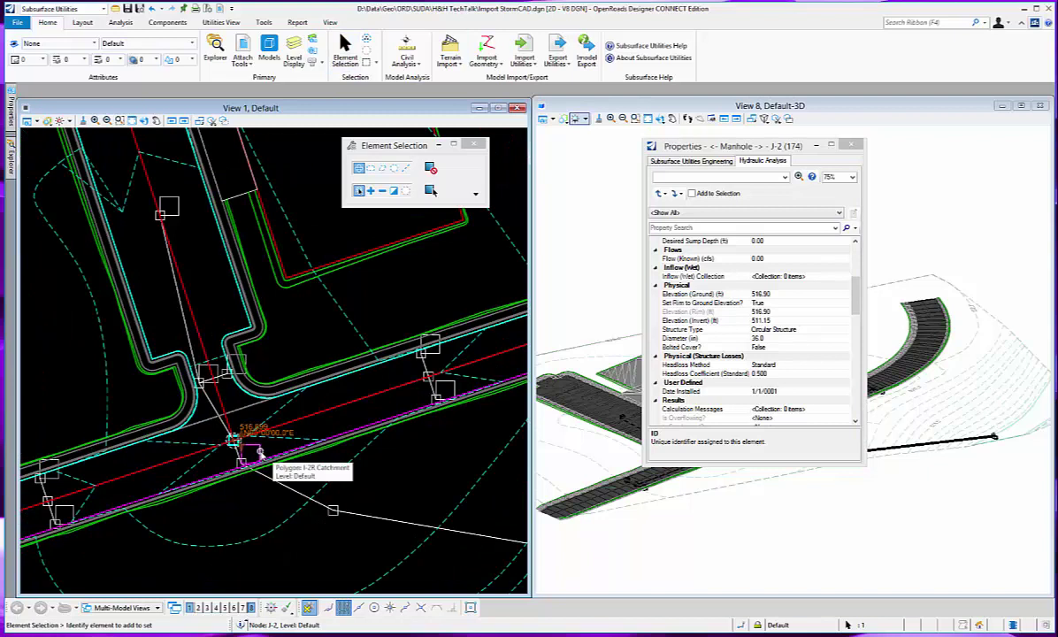
pyautogui.click(261, 454)
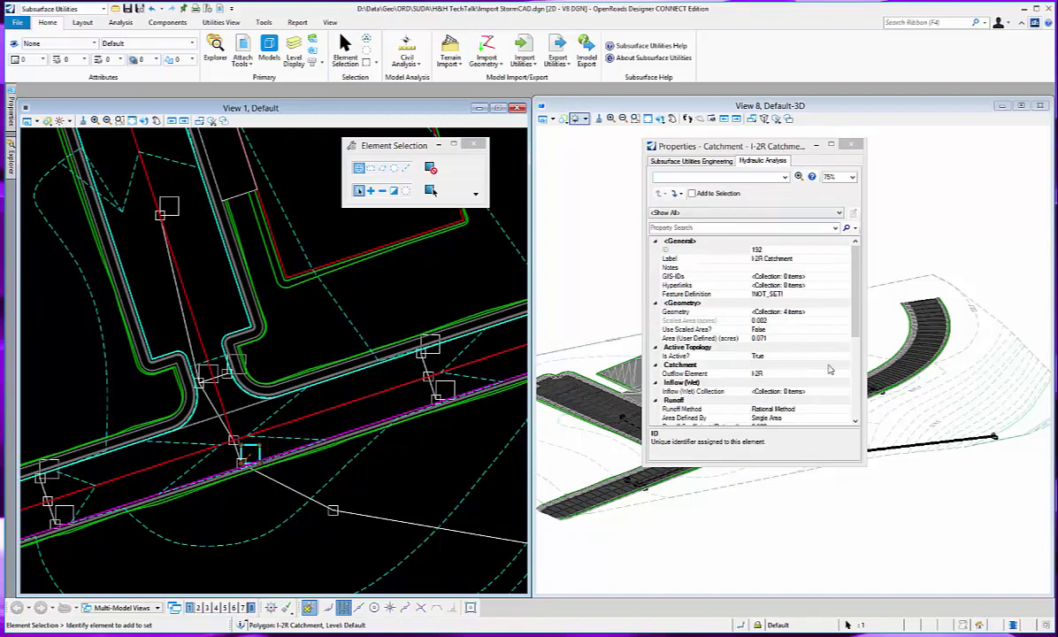
pyautogui.moveTo(855, 329); pyautogui.dragTo(859, 362)
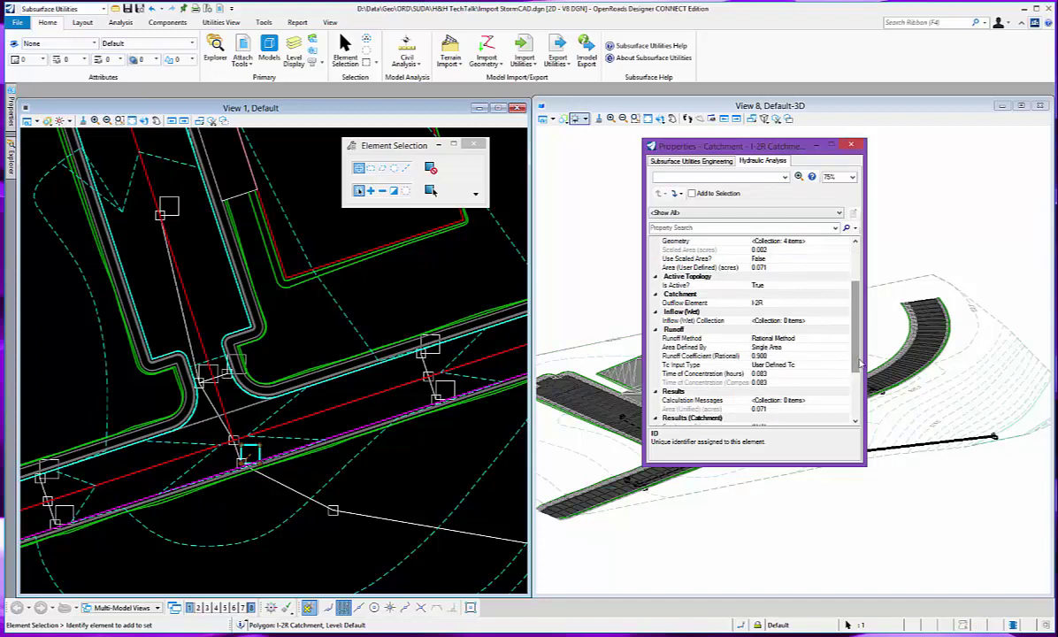